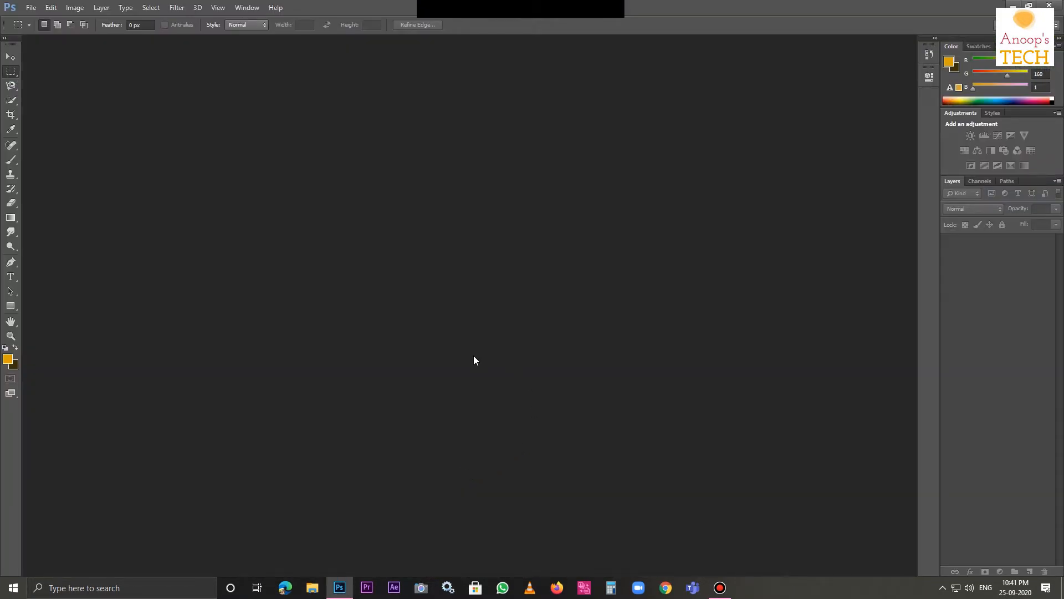
Open the car.jpg image from the Desktop
left_click(31, 7)
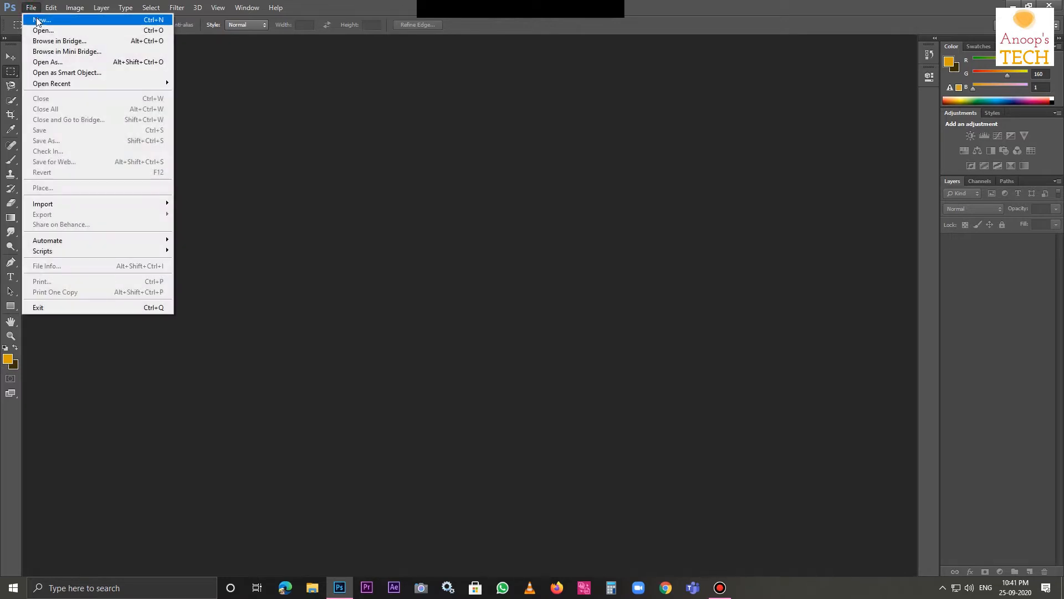
left_click(54, 31)
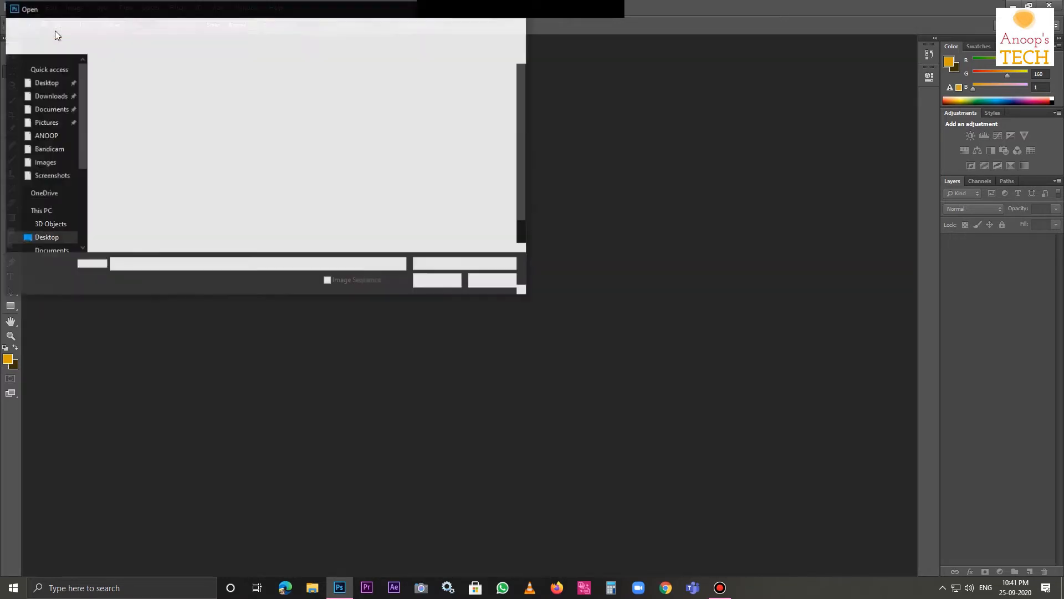
double_click(474, 114)
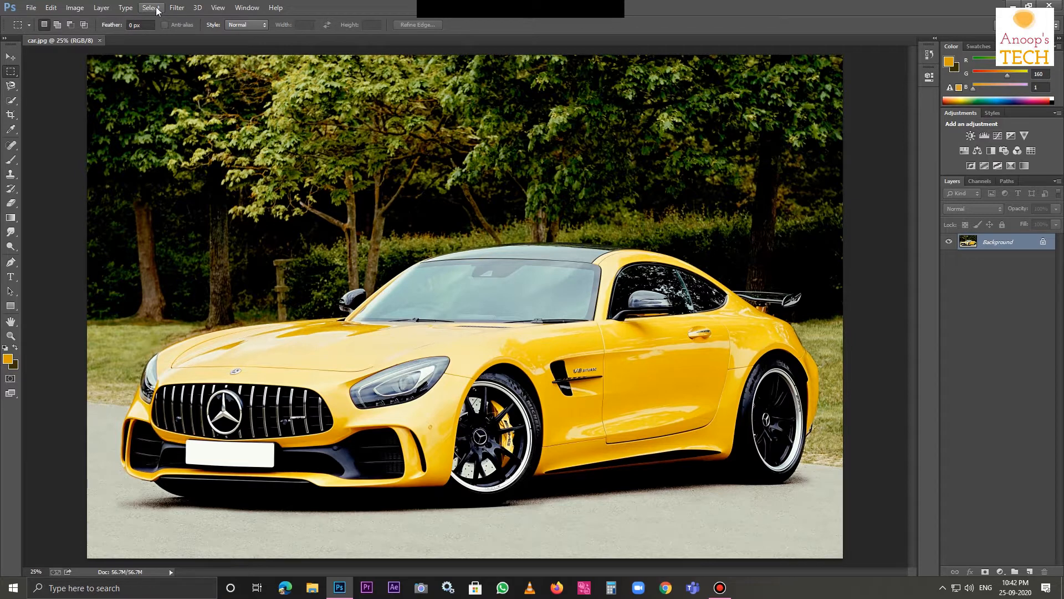
Start a Color Range selection with Localized Color Clusters and Fuzziness 111, sampling the yellow paint above the front wheel
left_click(158, 11)
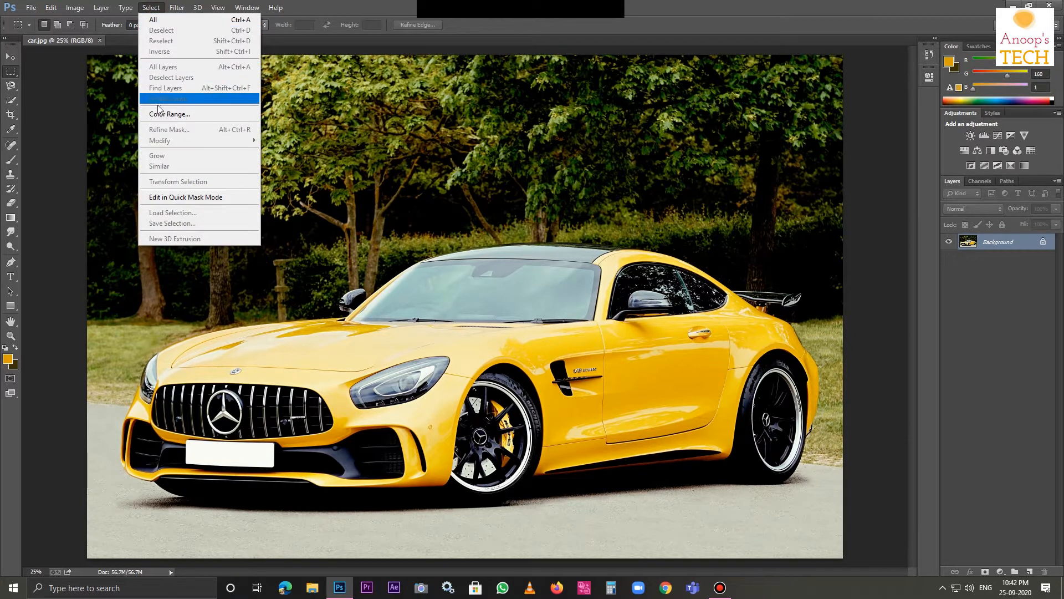
left_click(194, 115)
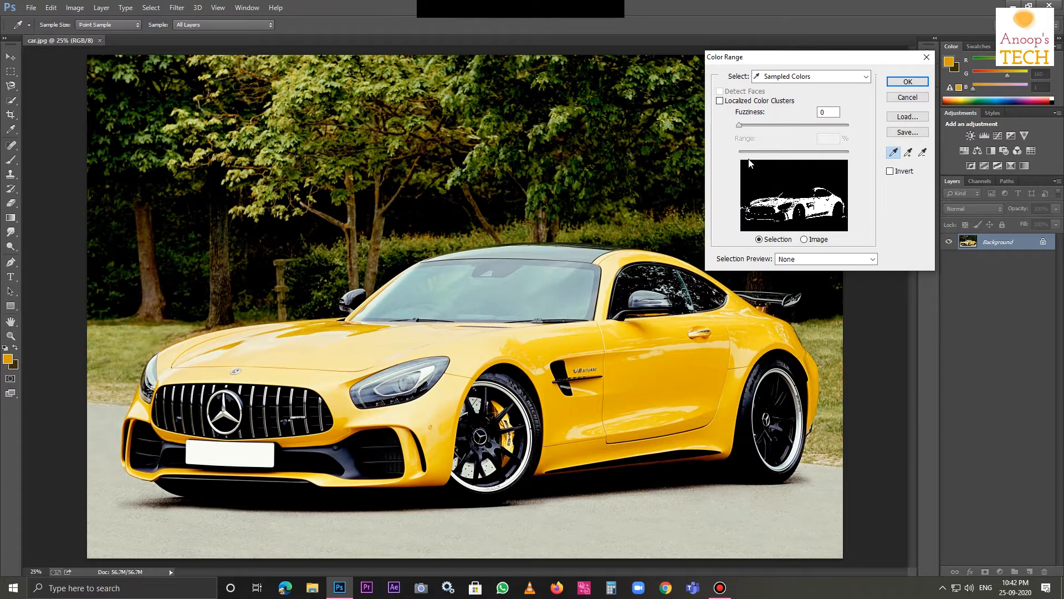
left_click(720, 101)
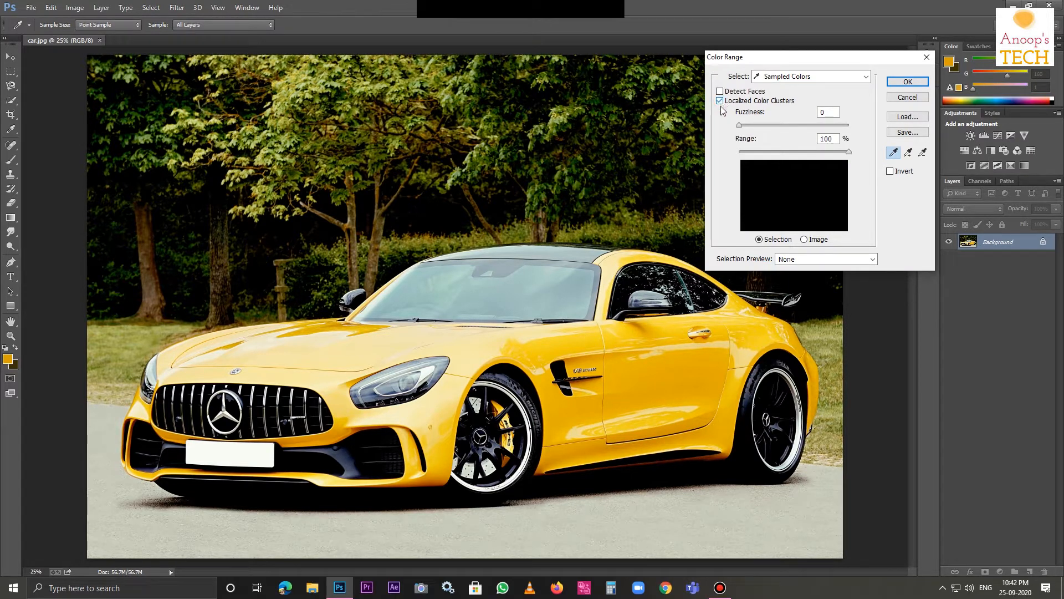
left_click_drag(739, 126, 801, 128)
left_click(518, 351)
Add yellow samples from the rear fender, door and hood to the Color Range and apply the selection
left_click(910, 153)
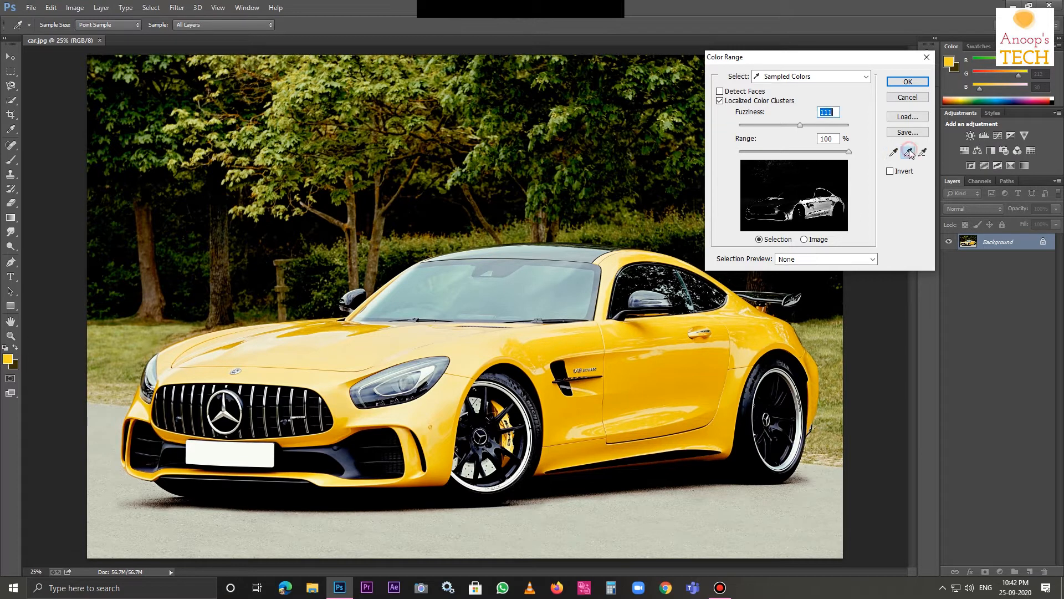
left_click(753, 327)
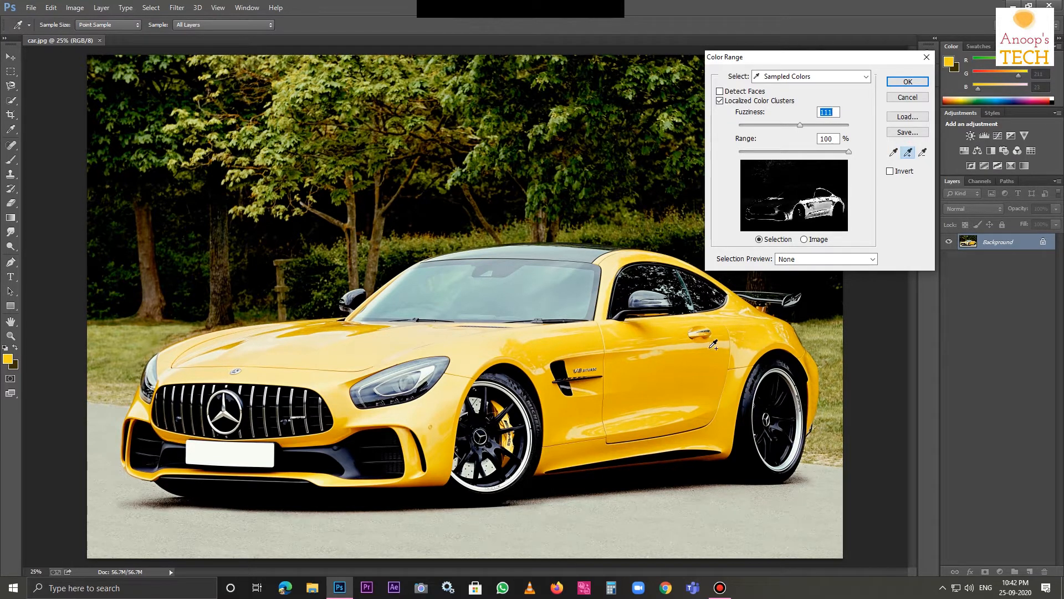
left_click(660, 394)
left_click(359, 351)
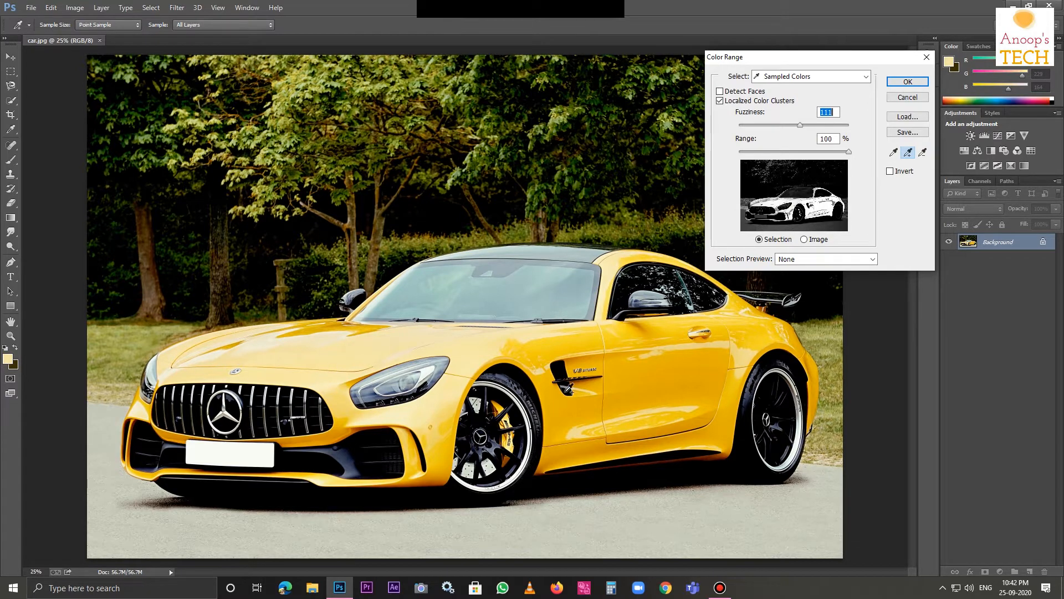
left_click(909, 82)
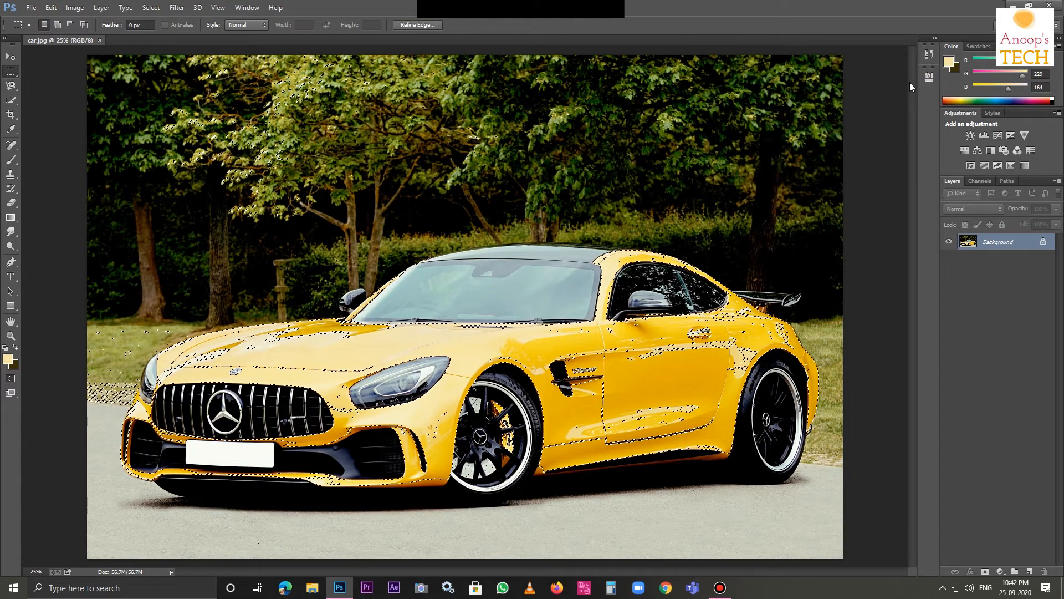
Refine with the Quick Selection tool, adding the missed hood and door areas and subtracting the grass and road beside the car's front
left_click(10, 102)
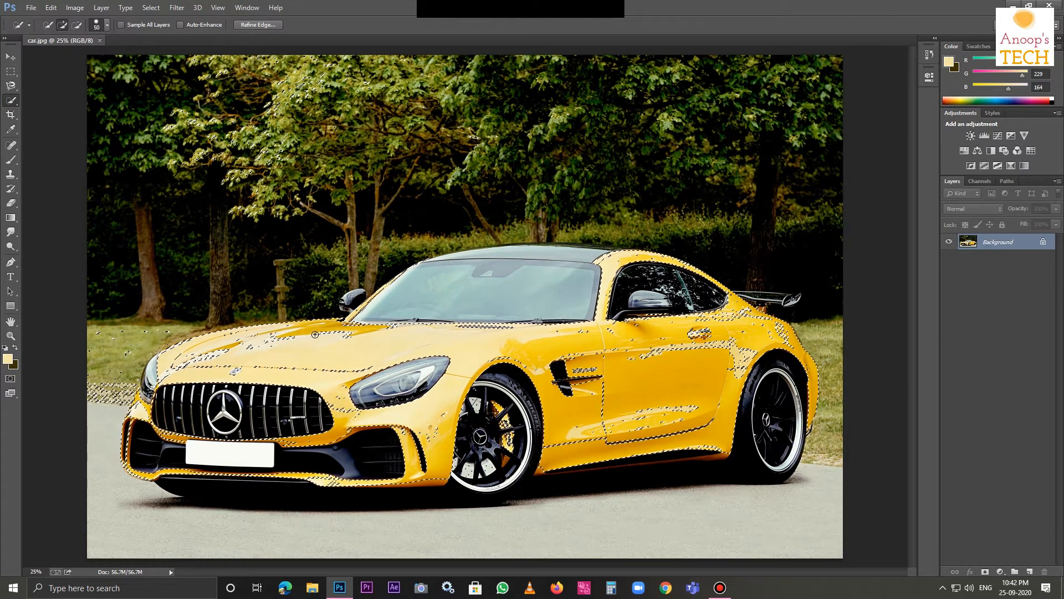
mouse_move(357, 337)
left_mouse_down()
mouse_move(408, 328)
mouse_move(590, 343)
mouse_move(617, 380)
left_mouse_up()
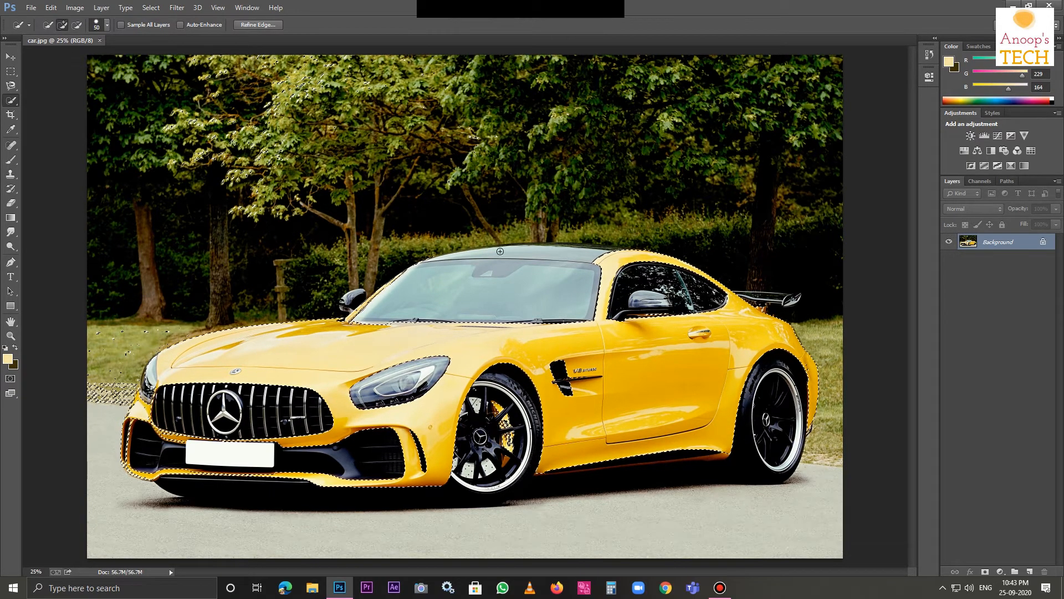
left_click(77, 24)
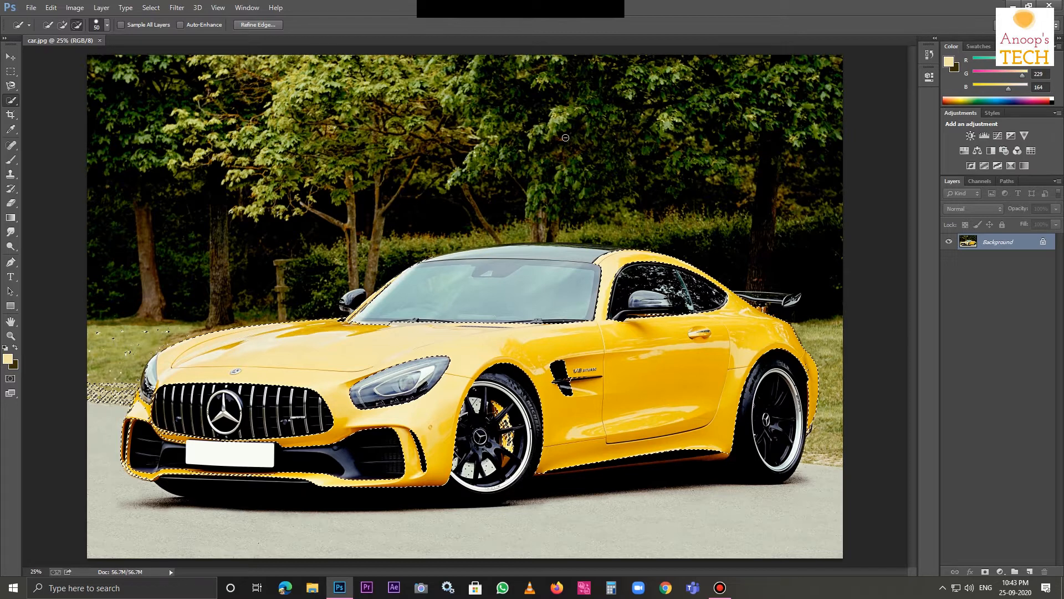
mouse_move(167, 338)
left_mouse_down()
mouse_move(106, 366)
mouse_move(100, 399)
left_mouse_up()
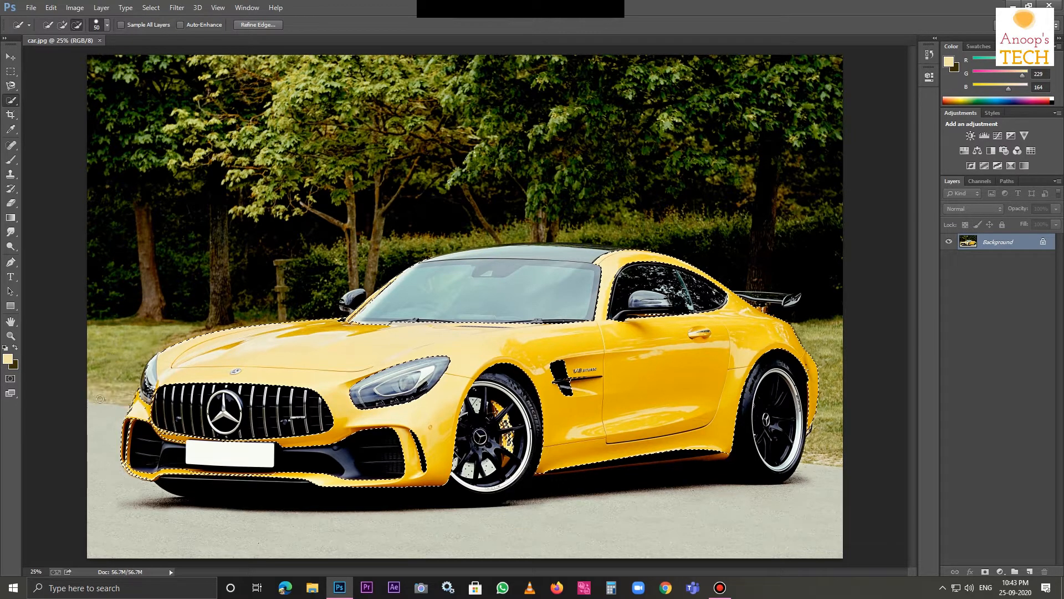
Add a Hue/Saturation adjustment layer for the selected bodywork and set its Hue to -48 to turn the car red
left_click(999, 573)
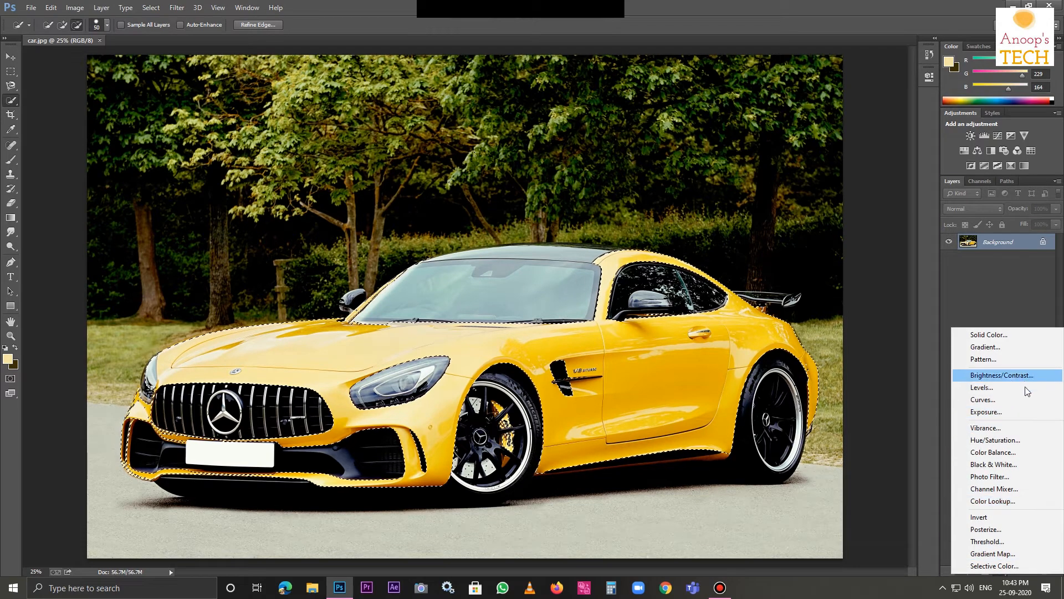
left_click(989, 441)
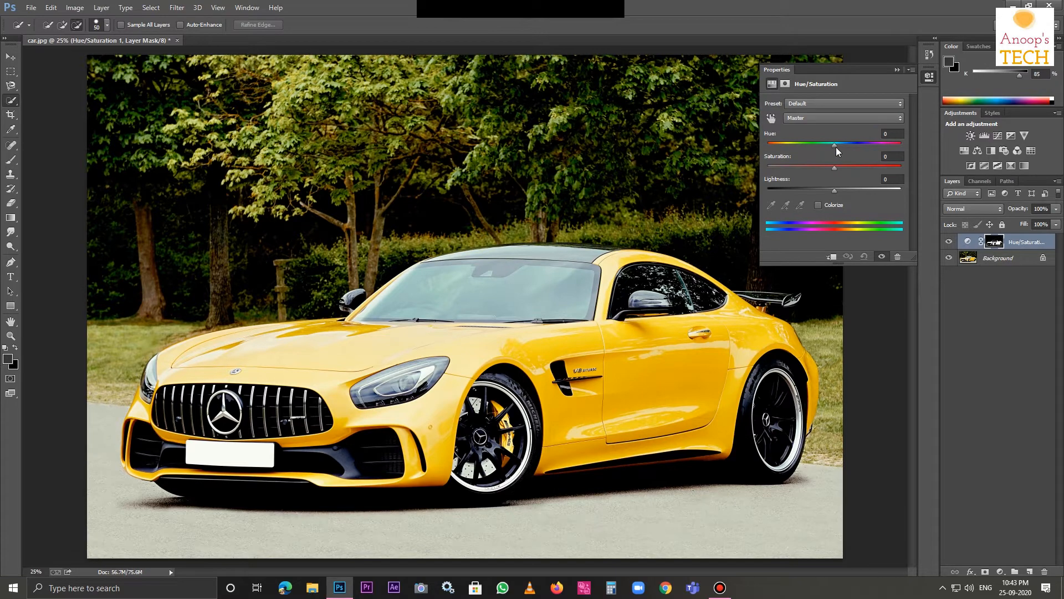
left_click_drag(836, 148, 803, 151)
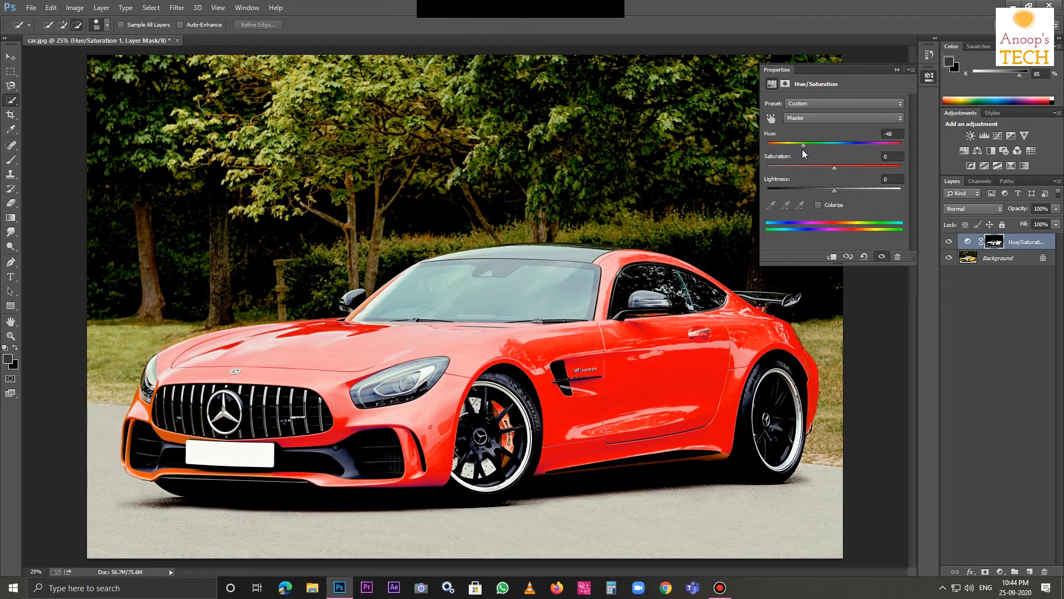
left_click(897, 70)
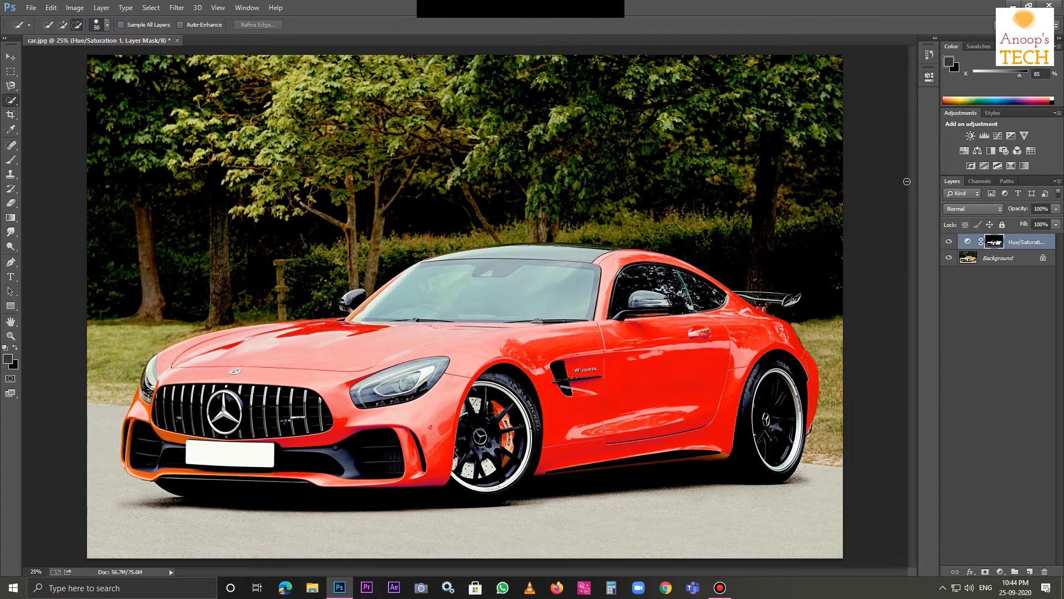
Save the image to the Desktop as a JPEG named CAR, replacing the existing file and keeping Medium quality 5
left_click(31, 8)
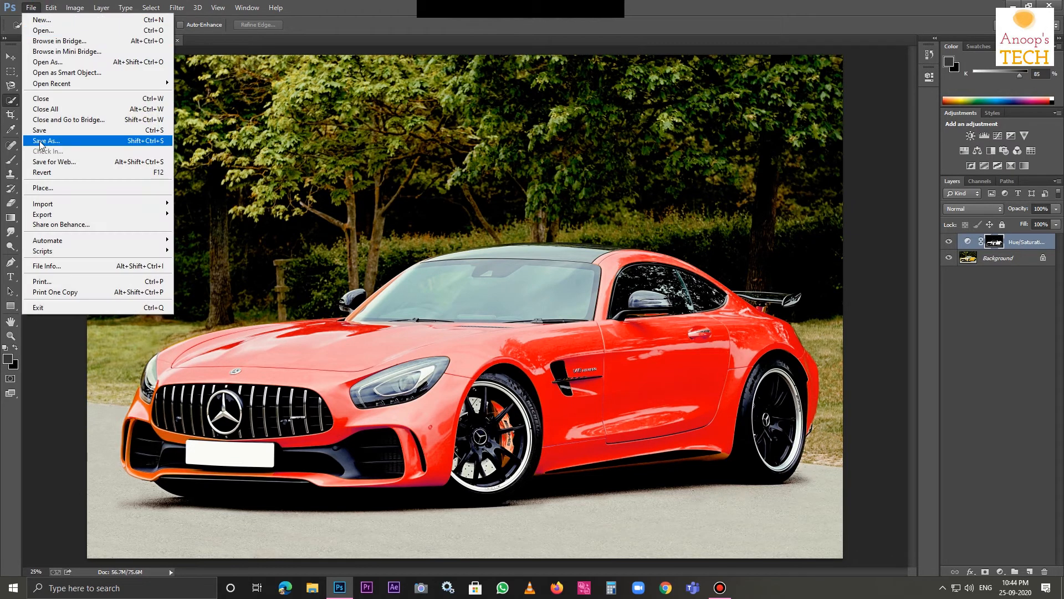
left_click(76, 142)
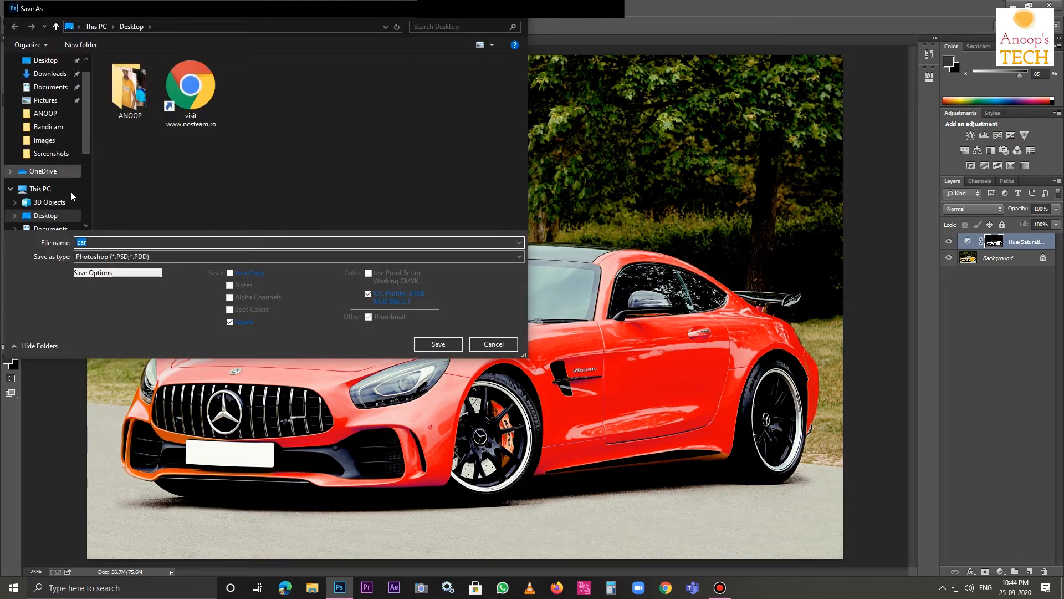
left_click(45, 60)
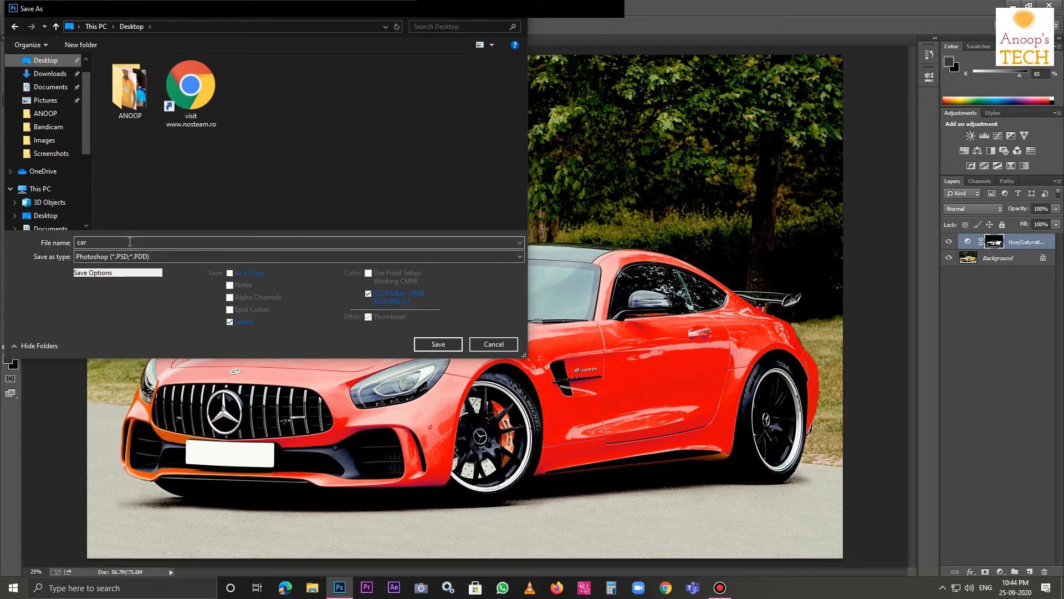
left_click(133, 258)
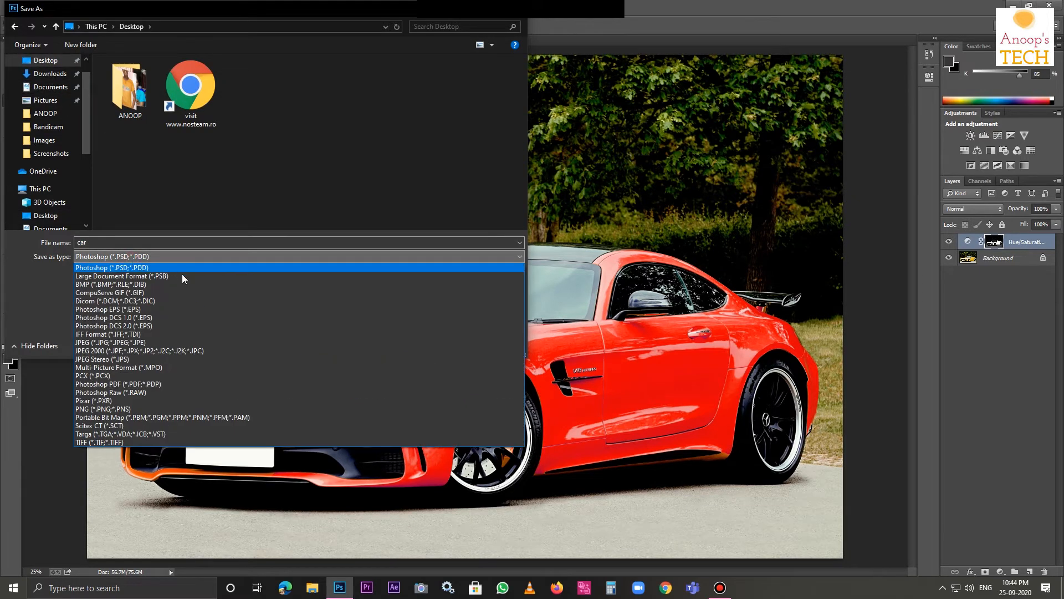
left_click(164, 343)
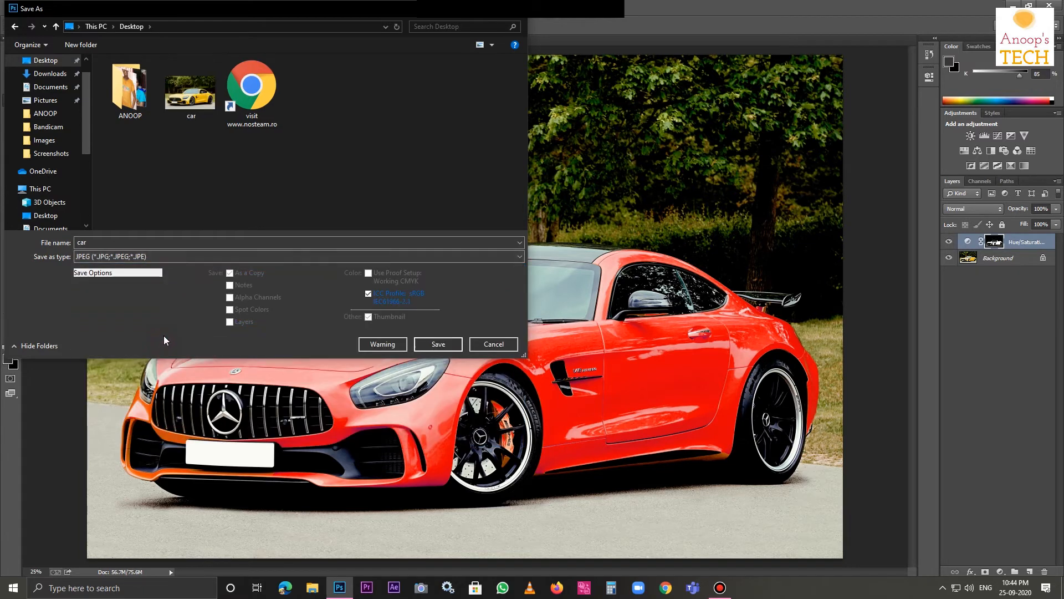
left_click(129, 243)
type("CAR")
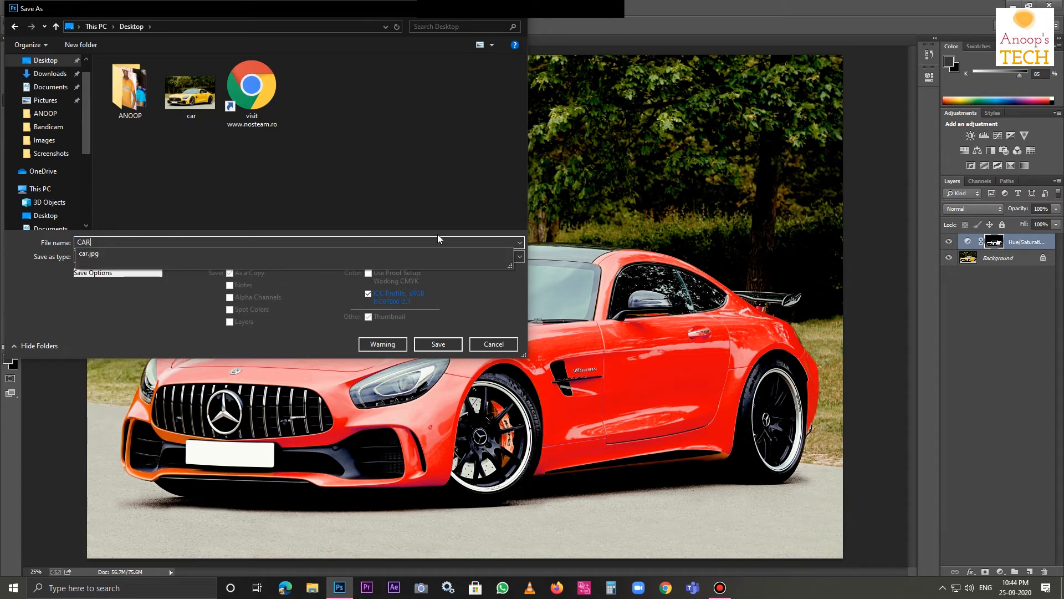
left_click(439, 343)
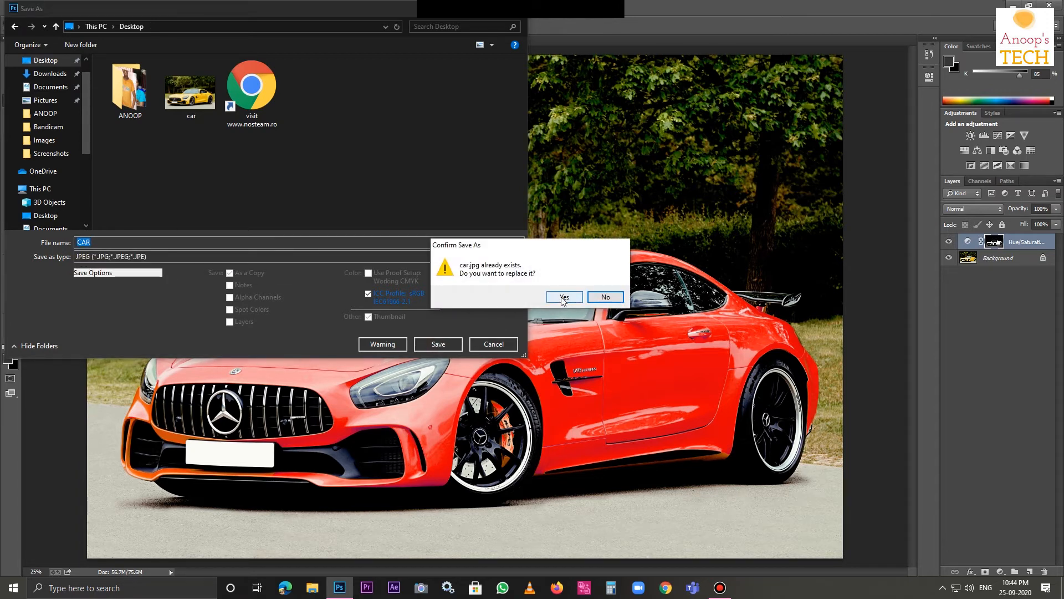
left_click(561, 297)
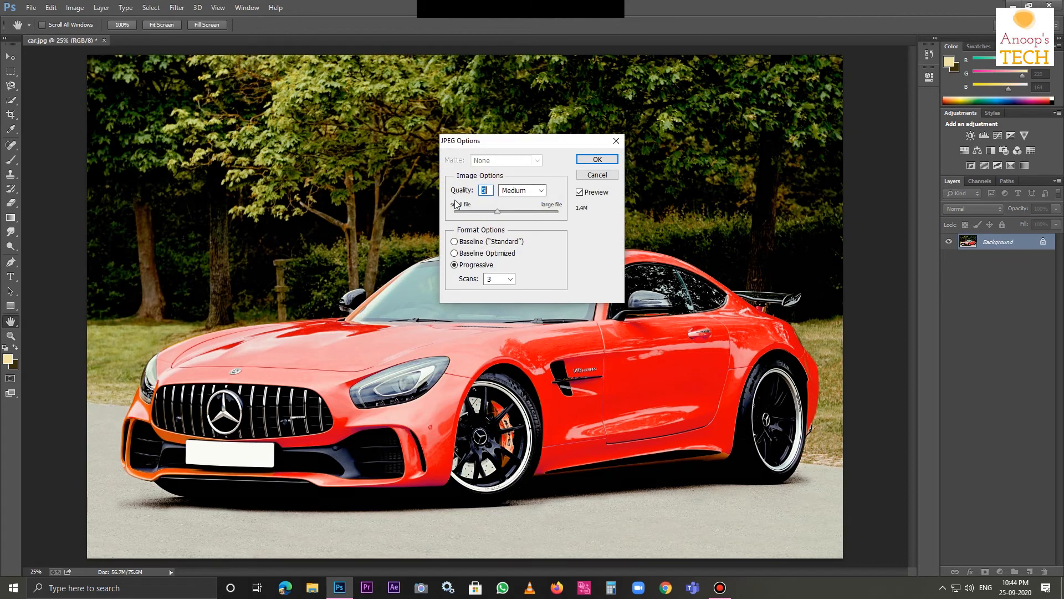
left_click(591, 158)
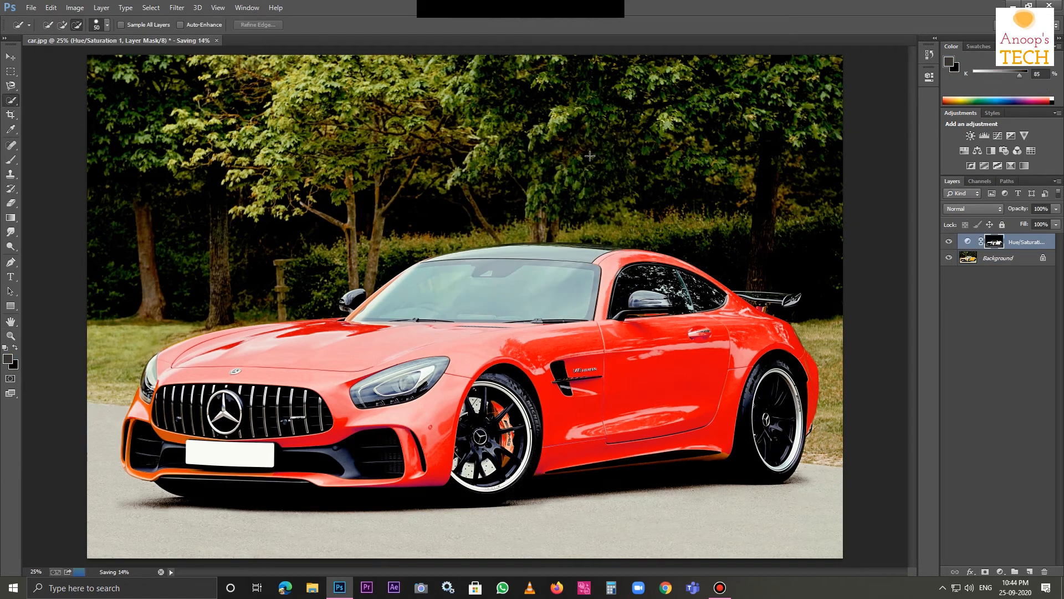
Minimize the editor and open the saved car image from the desktop to view the result
left_click(1015, 5)
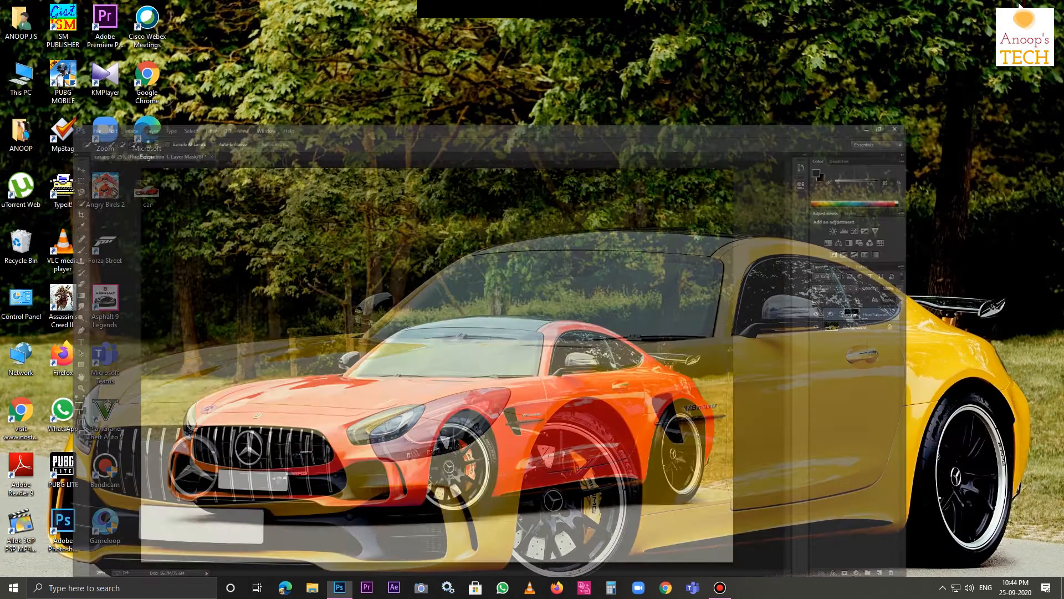
double_click(152, 201)
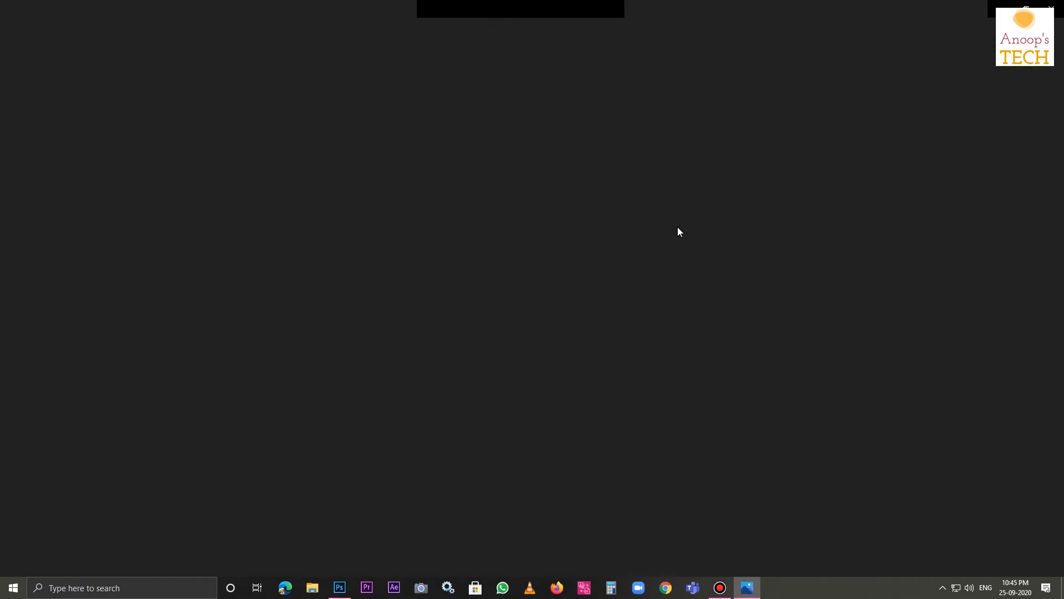